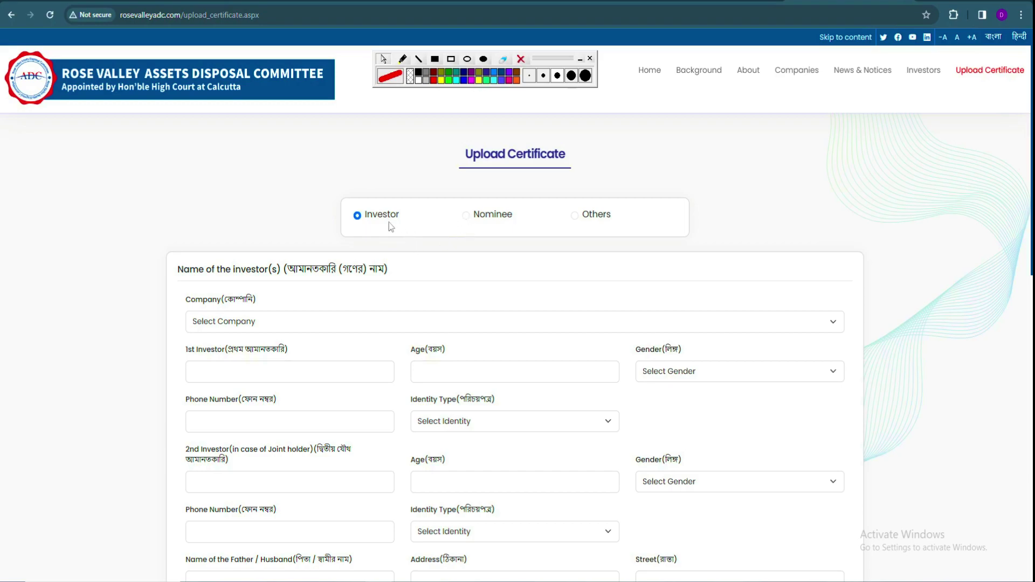
# View the Nominee and Others versions of the certificate form, and return to the Investor form.
pyautogui.click(467, 217)
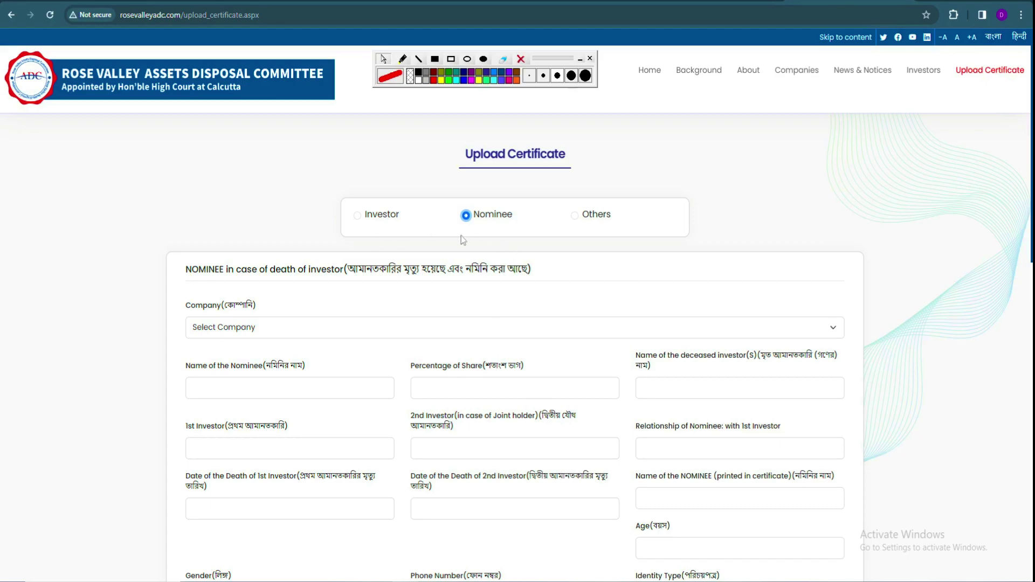
pyautogui.click(574, 217)
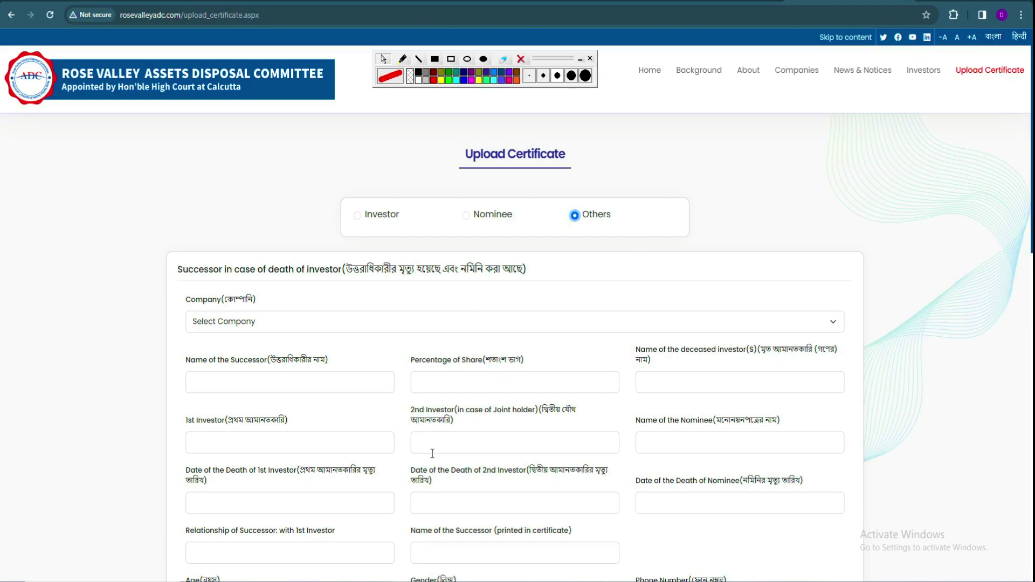
pyautogui.click(358, 217)
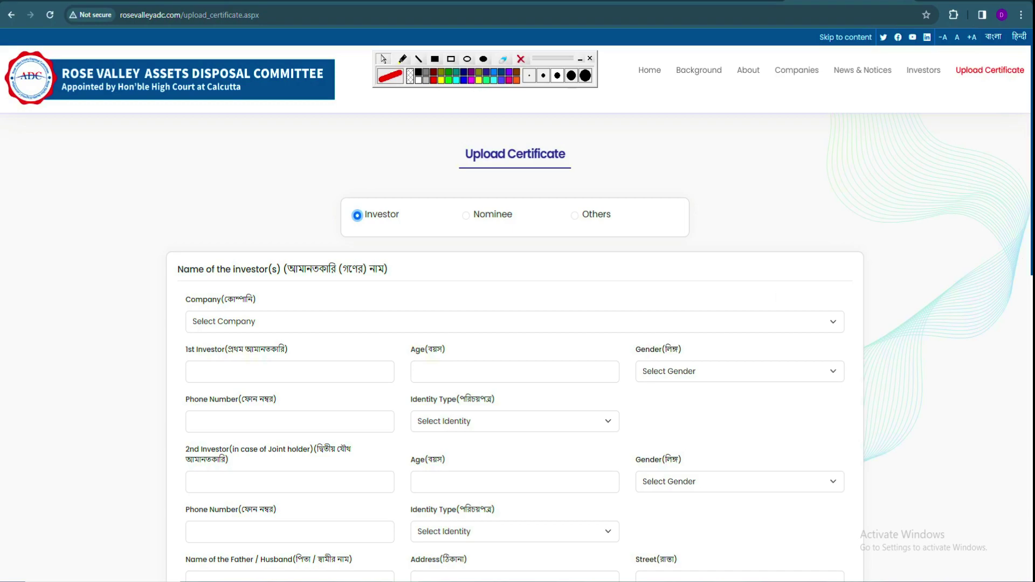
pyautogui.scroll(-6, 1031, 205)
pyautogui.scroll(5, 1031, 205)
pyautogui.scroll(2, 531, 210)
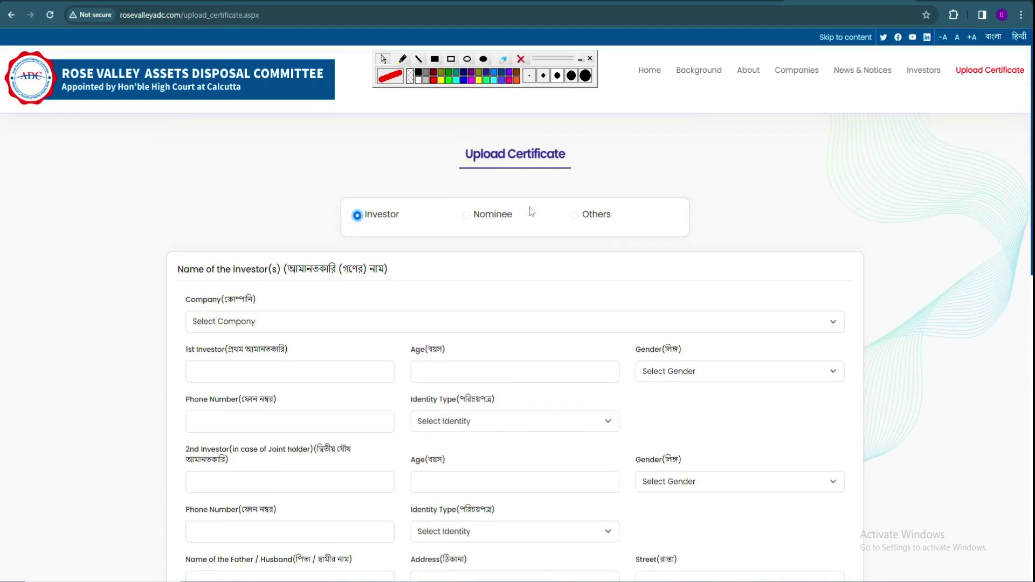
# Review the available company choices and the first investor's gender options without selecting any.
pyautogui.click(242, 327)
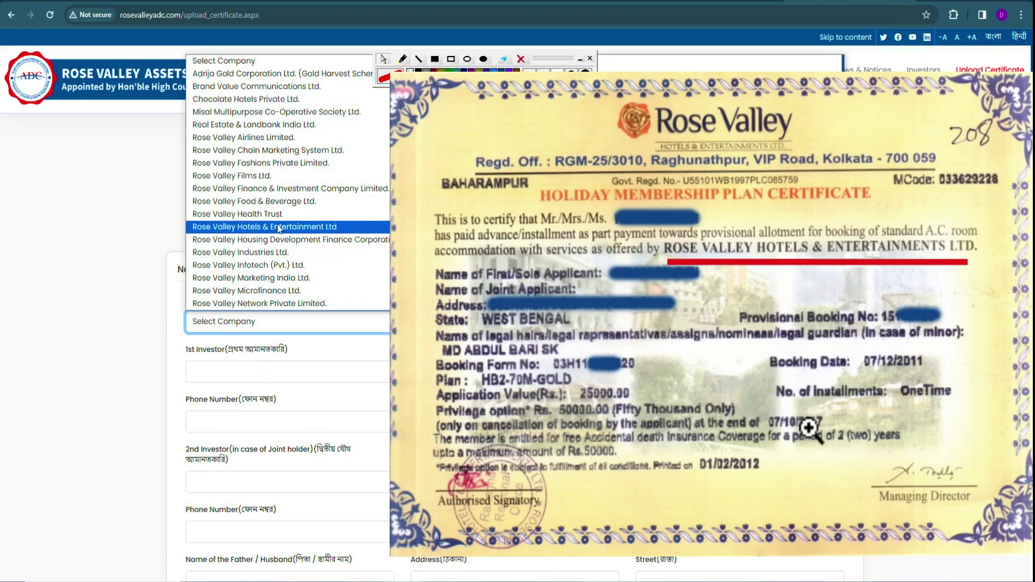
pyautogui.scroll(-3, 284, 258)
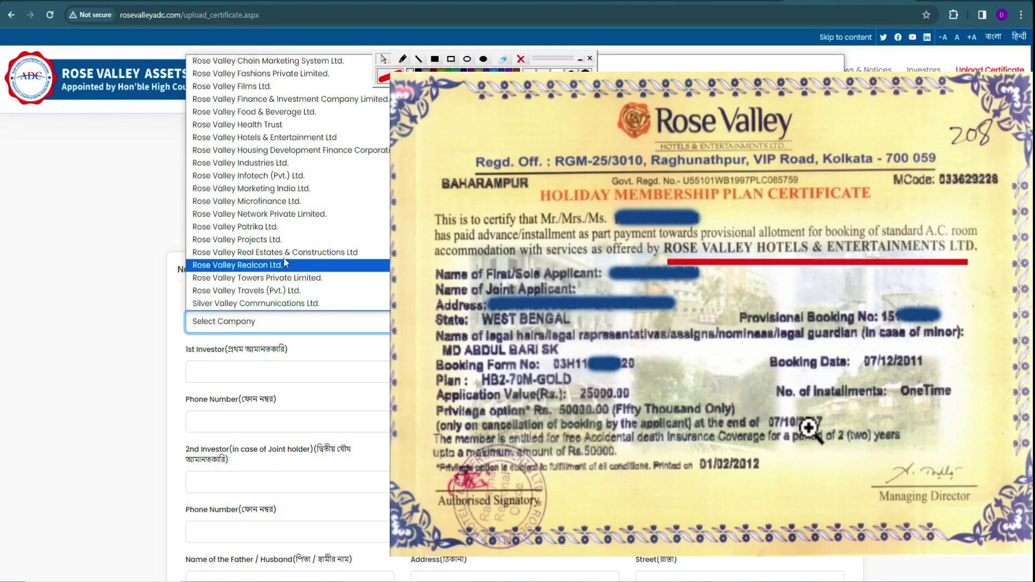
pyautogui.click(157, 204)
pyautogui.scroll(-3, 291, 347)
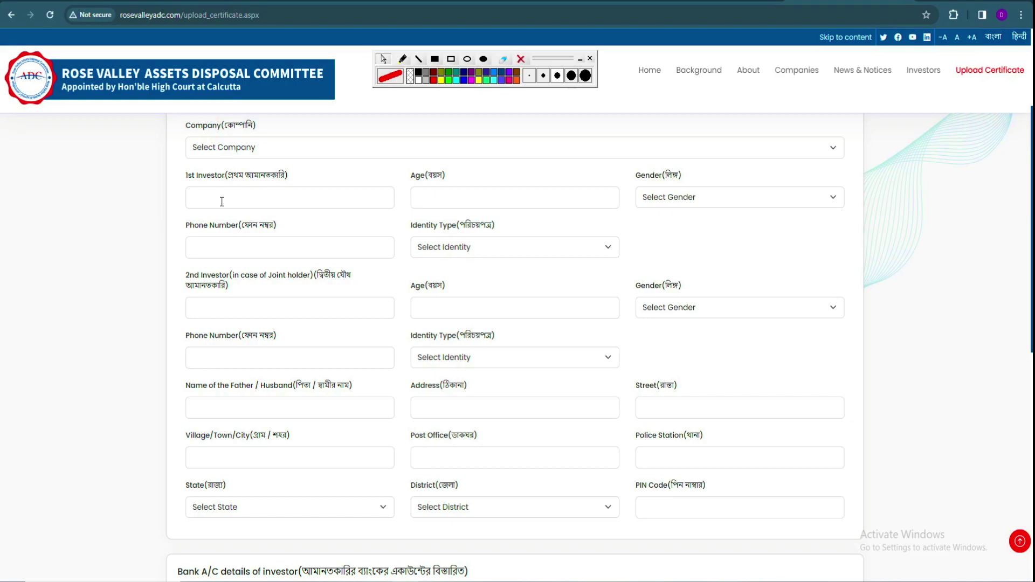
pyautogui.scroll(1, 221, 202)
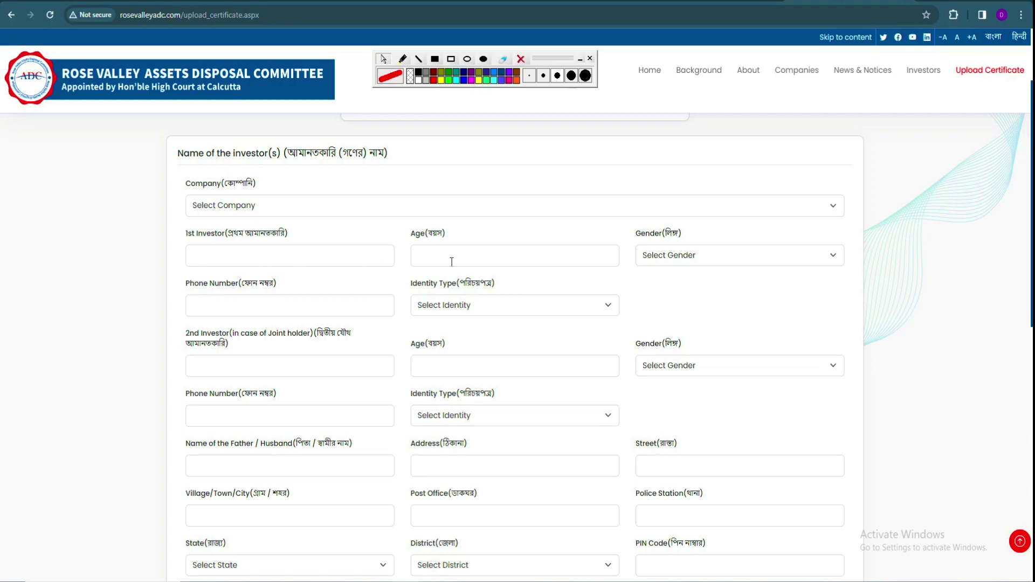
pyautogui.click(715, 265)
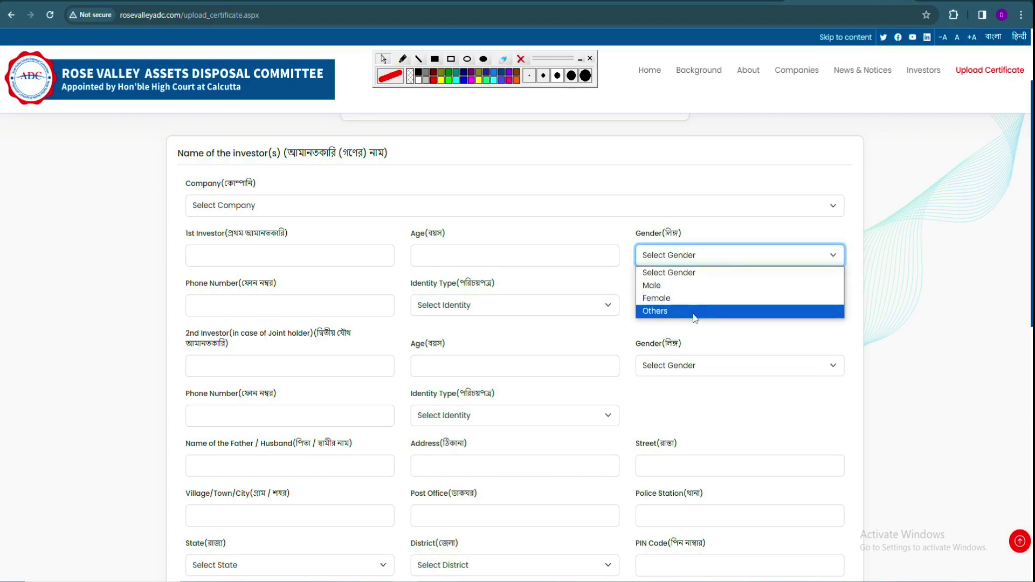
pyautogui.click(641, 261)
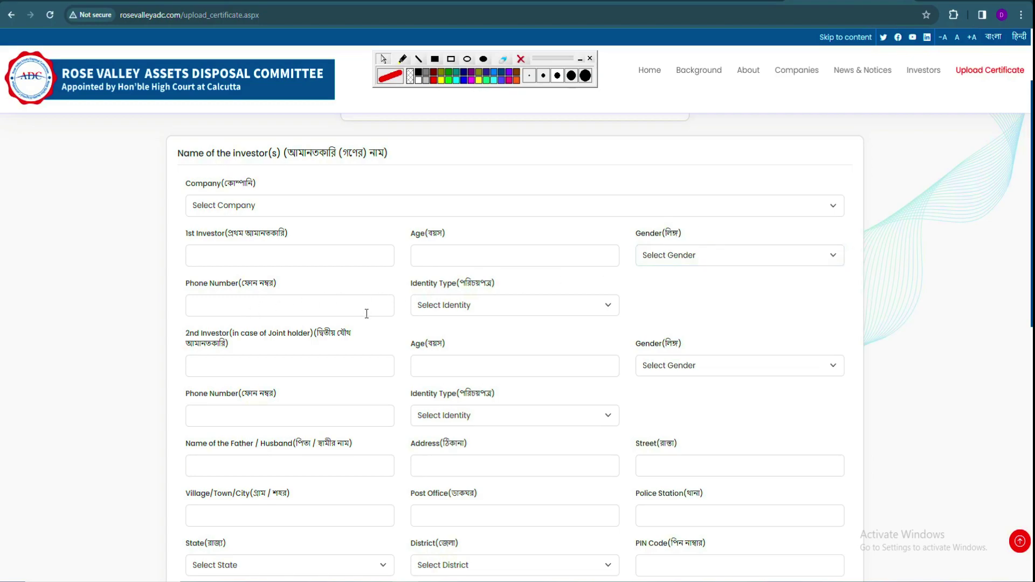
# Set the first investor's identity type to Pan Card and review the other identity options.
pyautogui.click(488, 304)
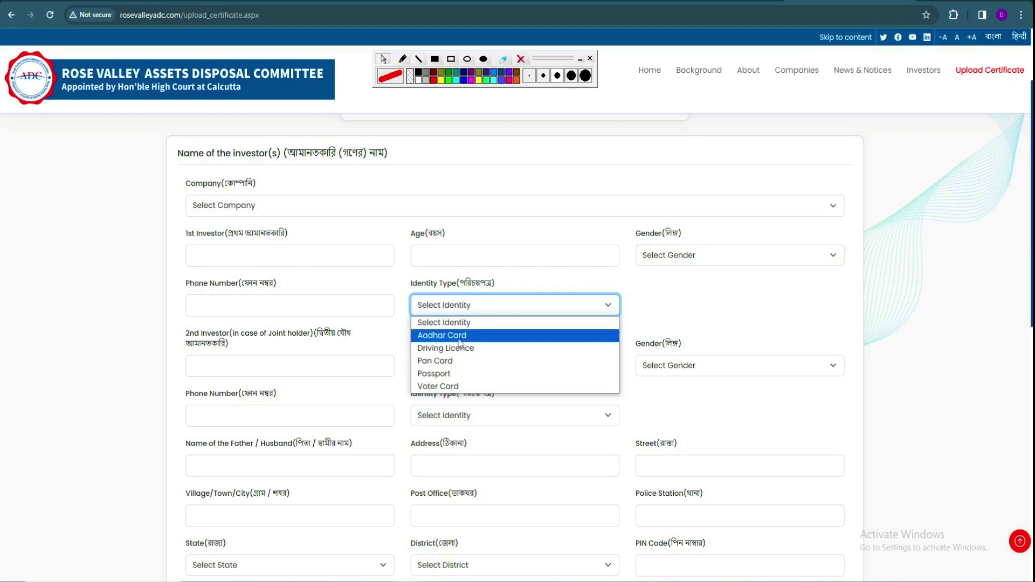
pyautogui.click(456, 361)
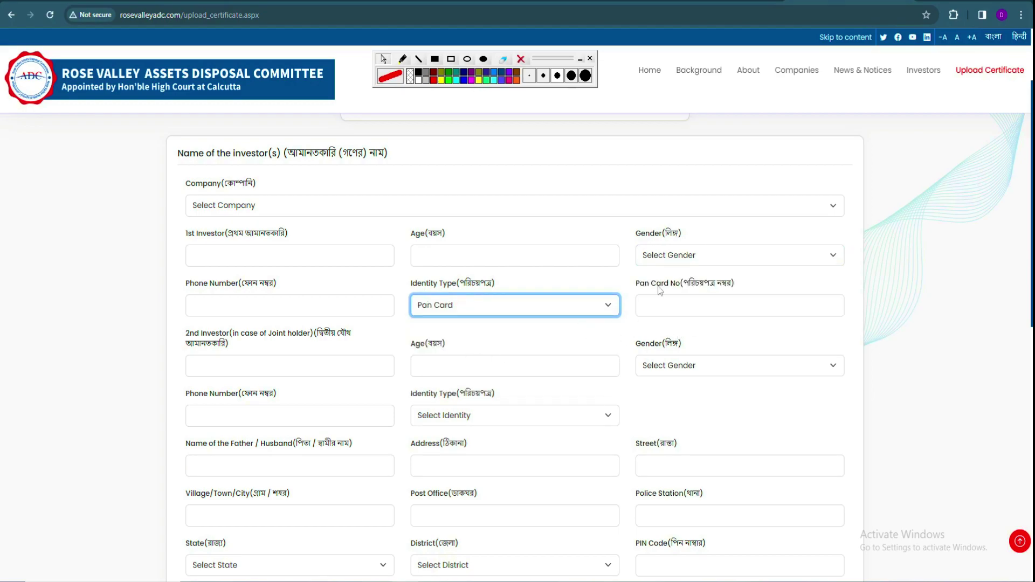
pyautogui.click(431, 300)
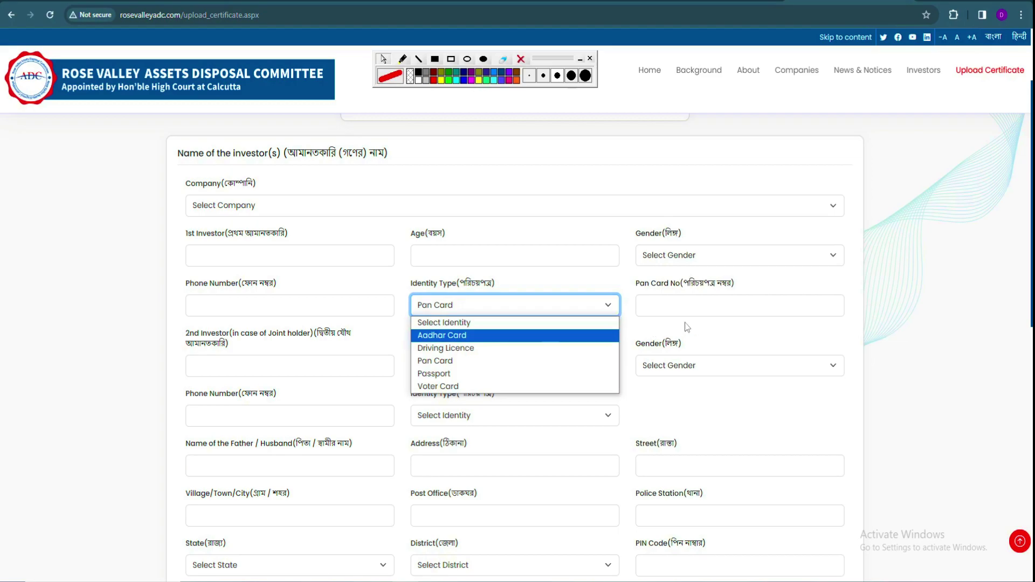
pyautogui.click(702, 326)
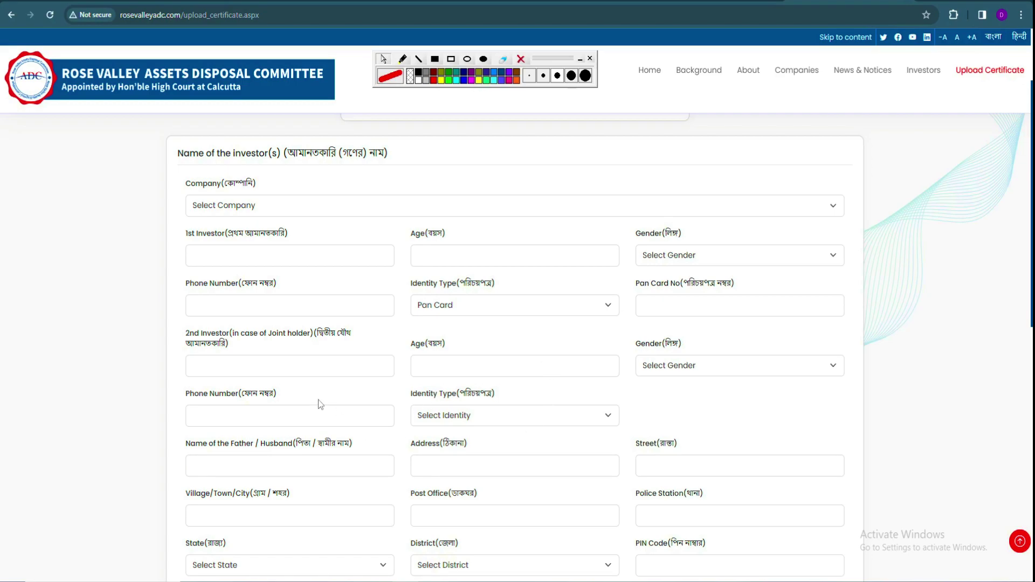
# Set the first investor's identity type to Aadhar Card.
pyautogui.scroll(-4, 371, 354)
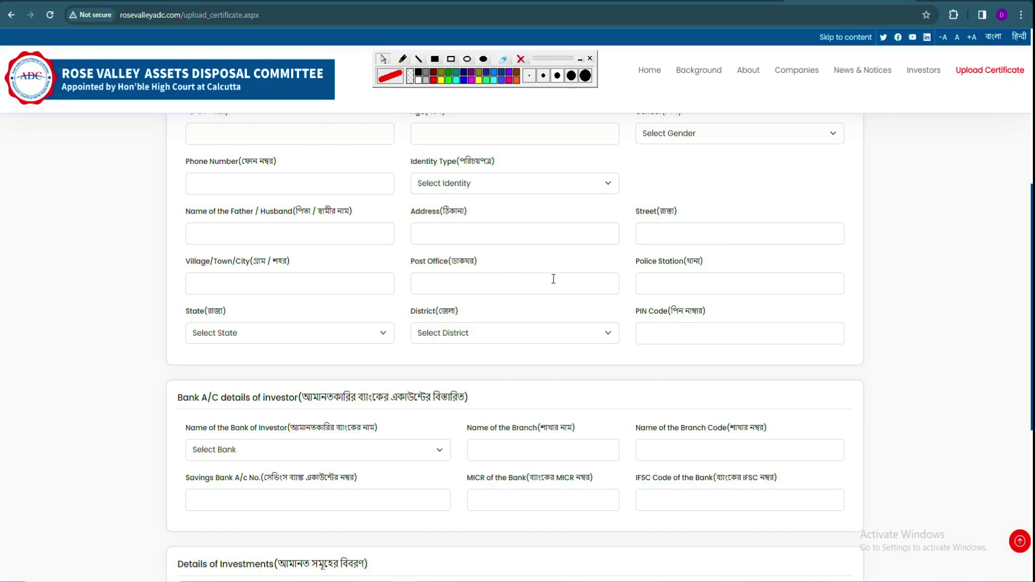
pyautogui.scroll(5, 566, 254)
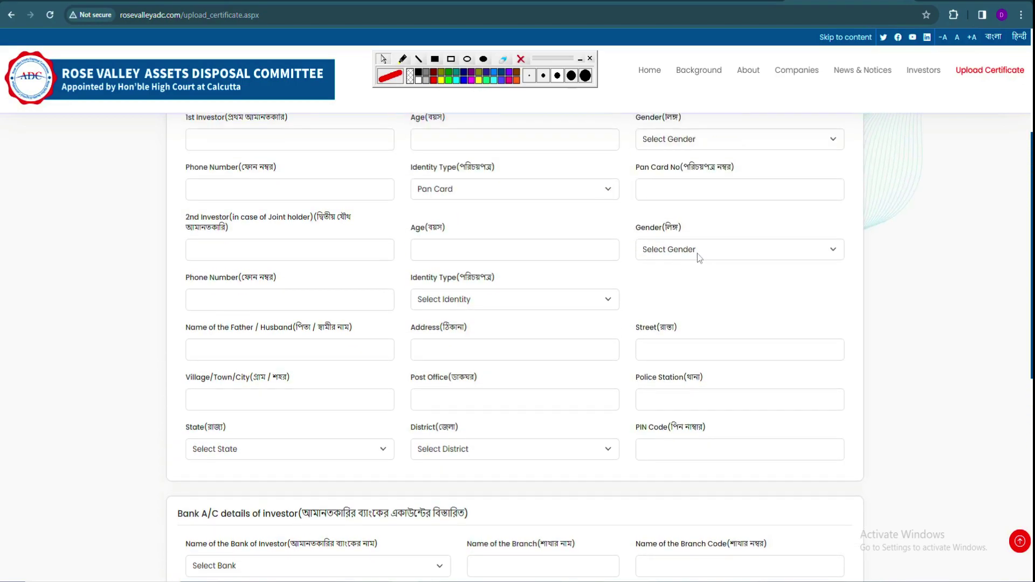
pyautogui.click(532, 360)
pyautogui.click(465, 393)
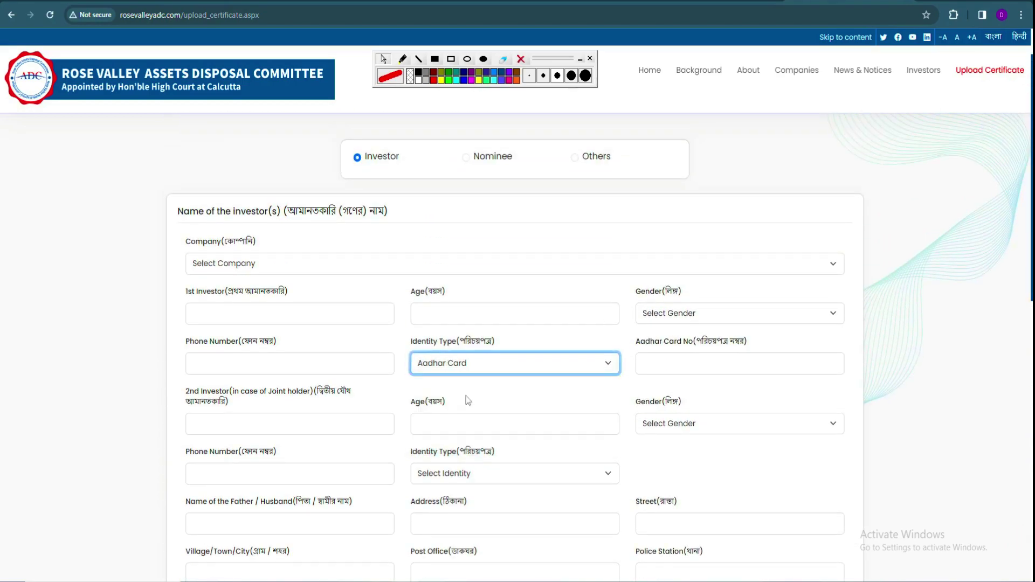
# Review the second investor and address fields, and look through the full list of banks for the investor's account.
pyautogui.scroll(-4, 698, 386)
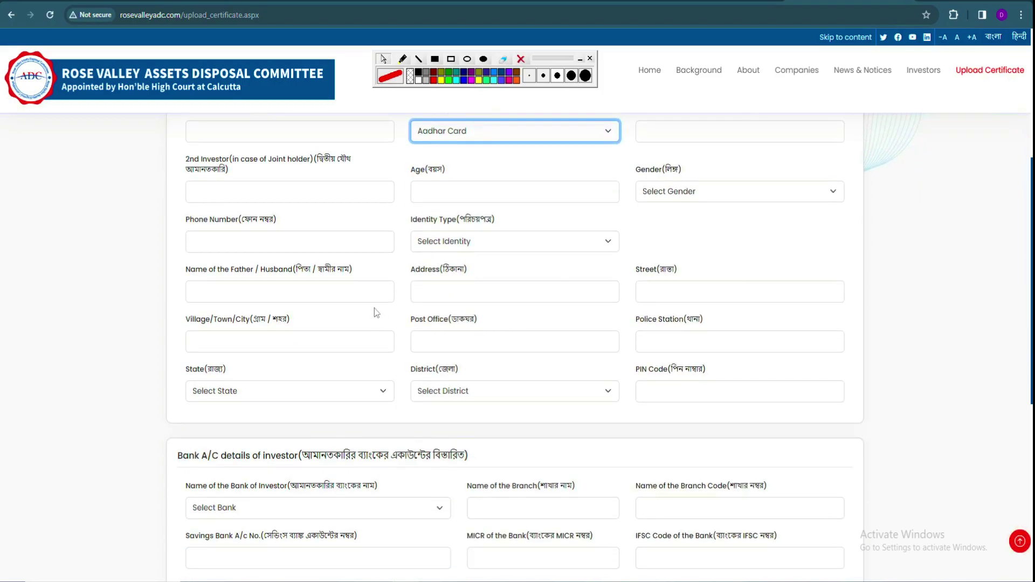
pyautogui.scroll(1, 572, 330)
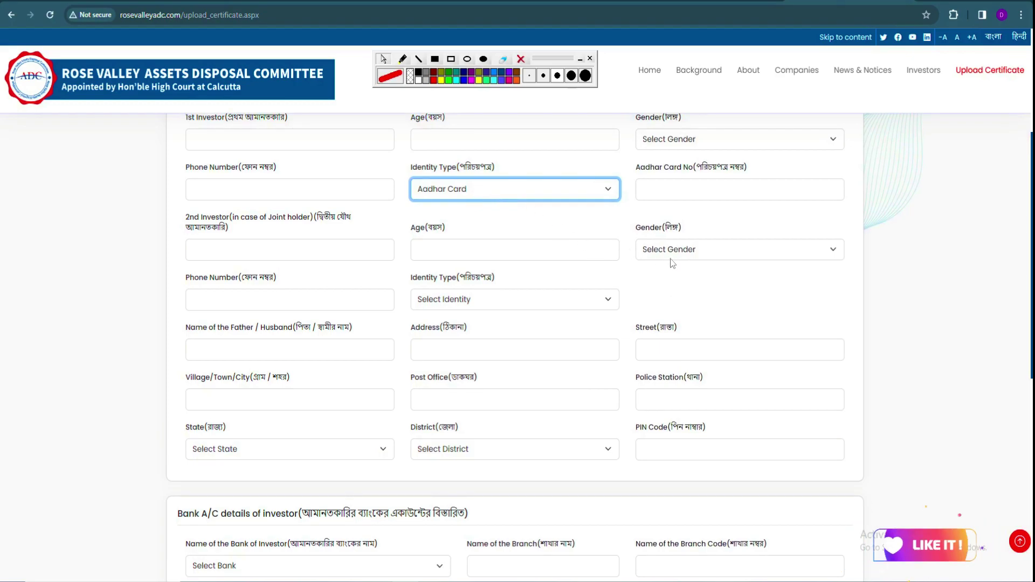
pyautogui.scroll(-1, 692, 283)
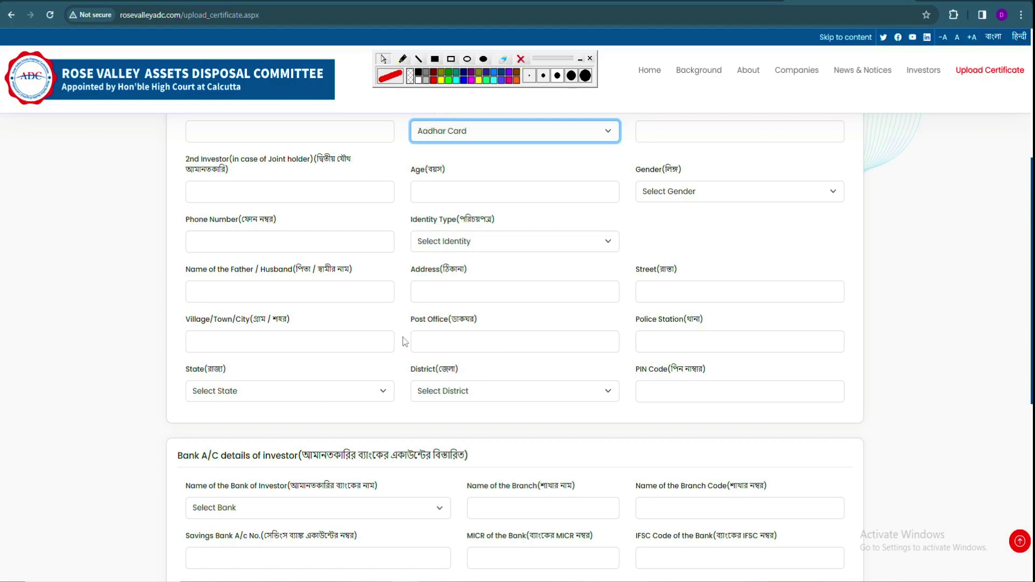
pyautogui.scroll(-1, 404, 337)
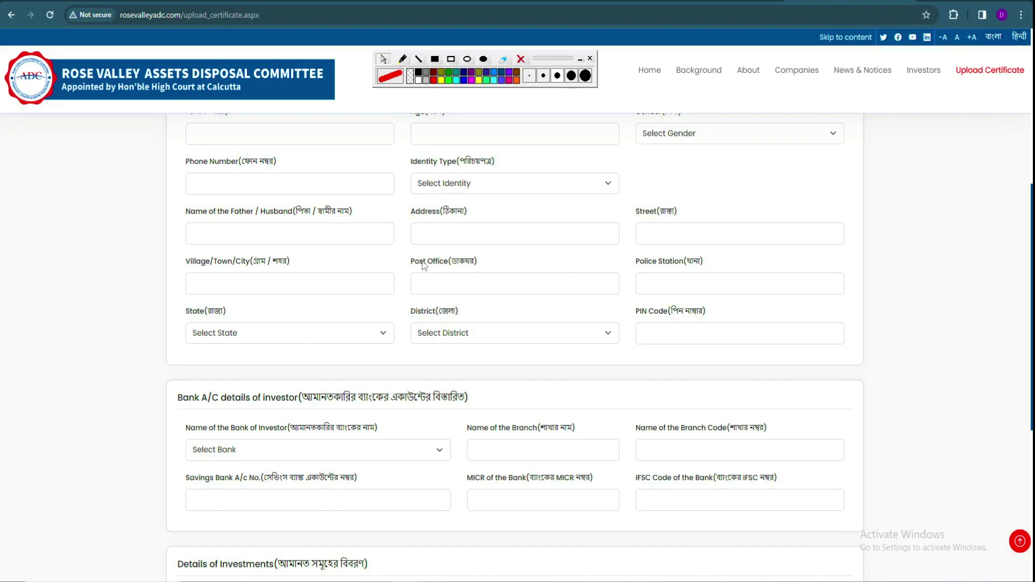
pyautogui.scroll(-2, 423, 261)
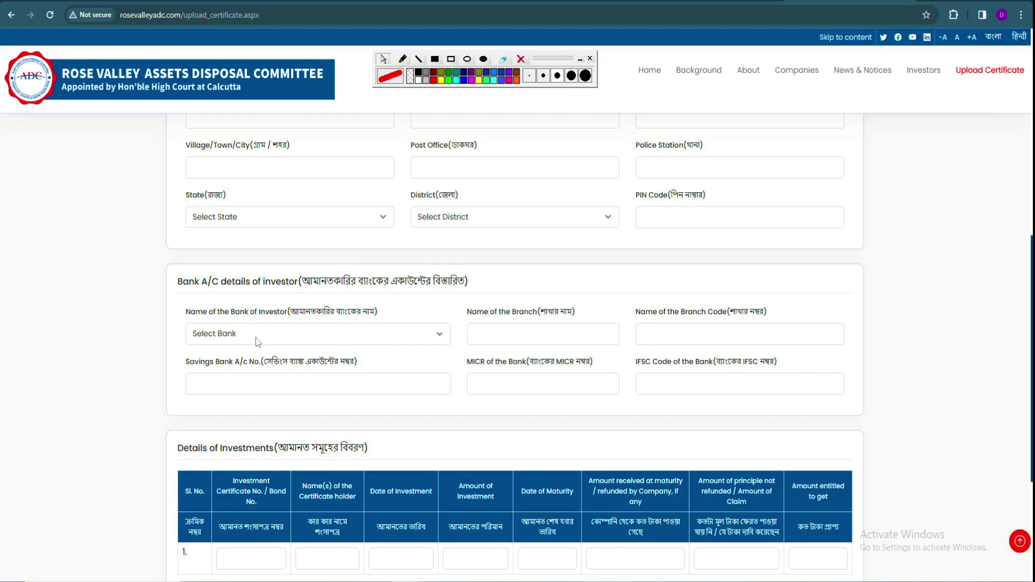
pyautogui.click(314, 341)
pyautogui.moveTo(559, 57); pyautogui.dragTo(585, 57)
pyautogui.click(236, 333)
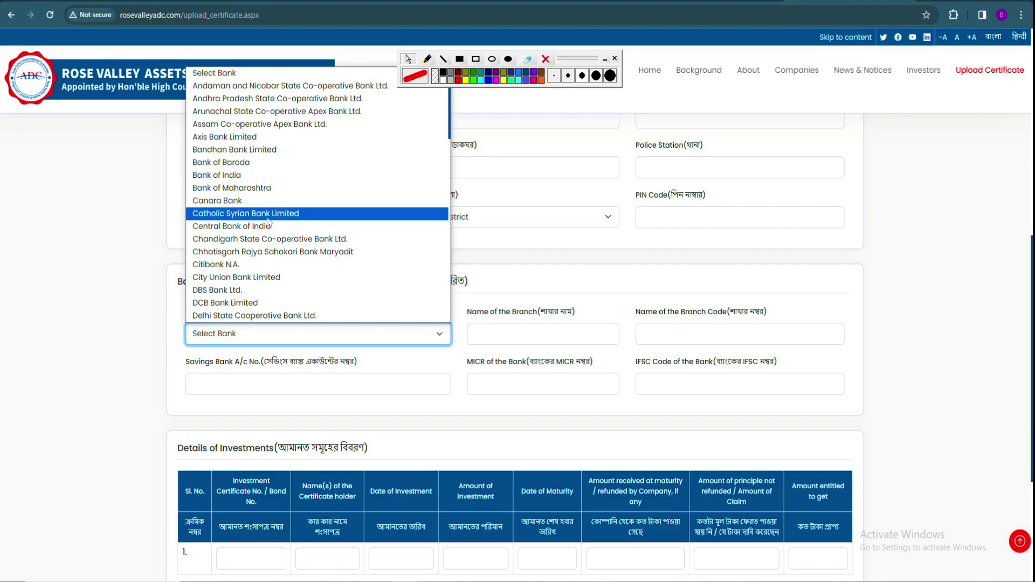
pyautogui.scroll(-5, 279, 213)
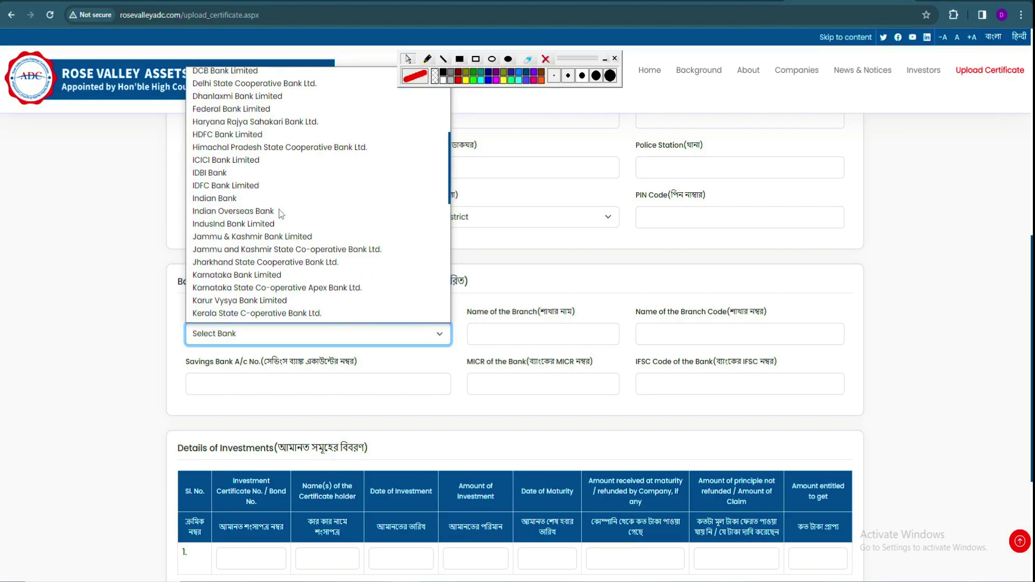
pyautogui.scroll(-4, 281, 213)
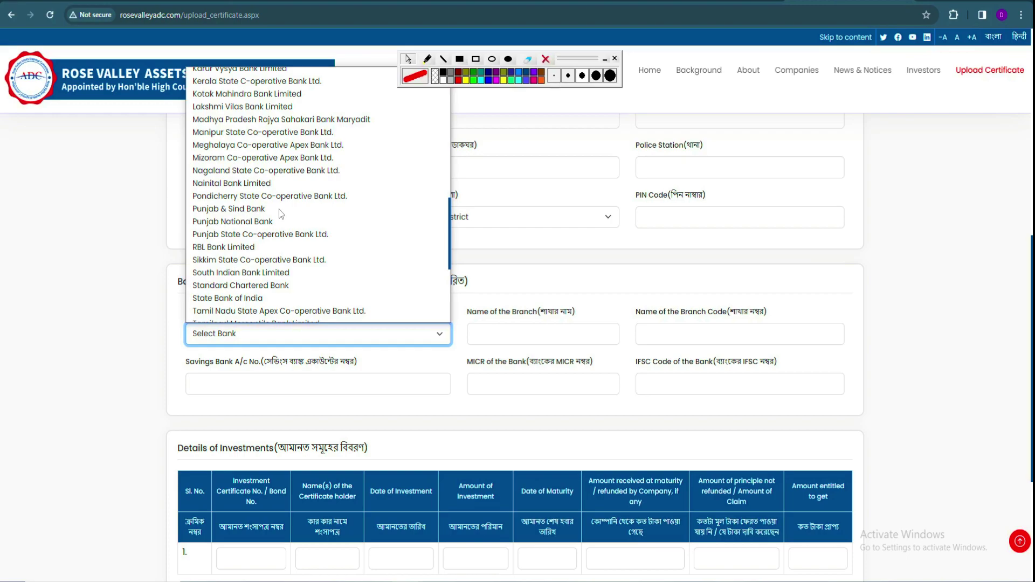
pyautogui.scroll(-5, 280, 214)
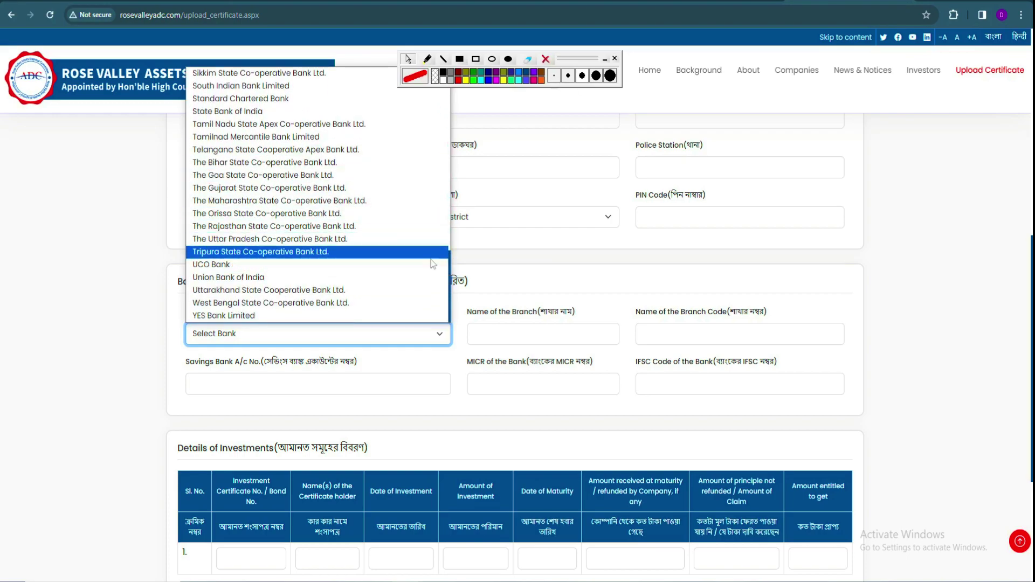
pyautogui.click(111, 287)
pyautogui.click(110, 287)
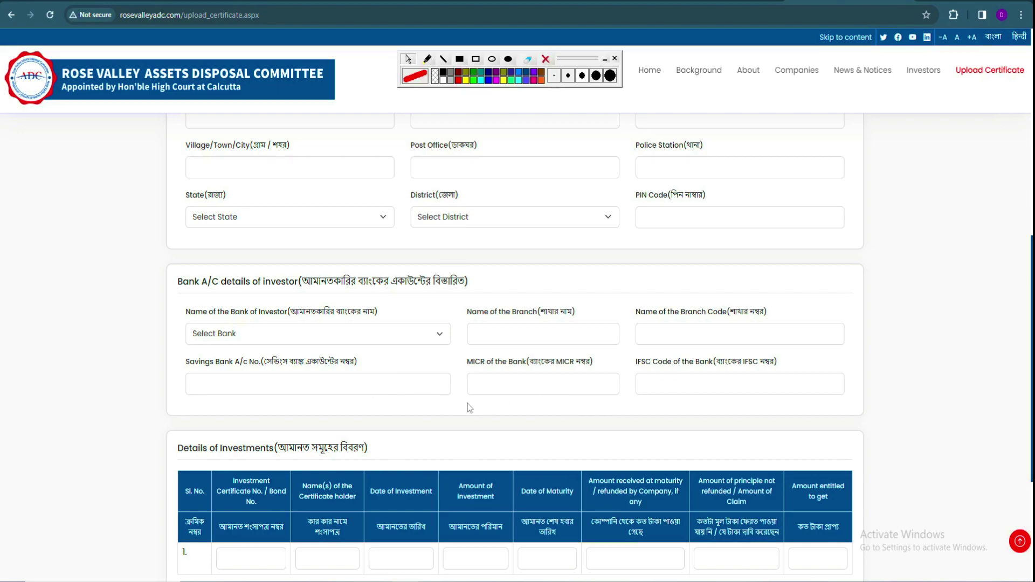
# Review the investment details table and continue to the document upload section.
pyautogui.scroll(-1, 671, 378)
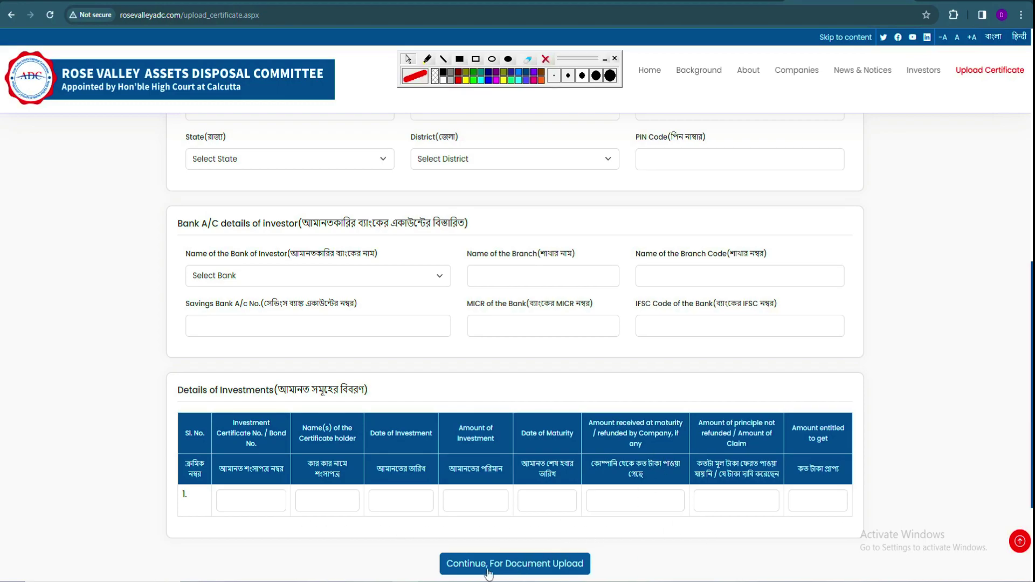
pyautogui.click(555, 572)
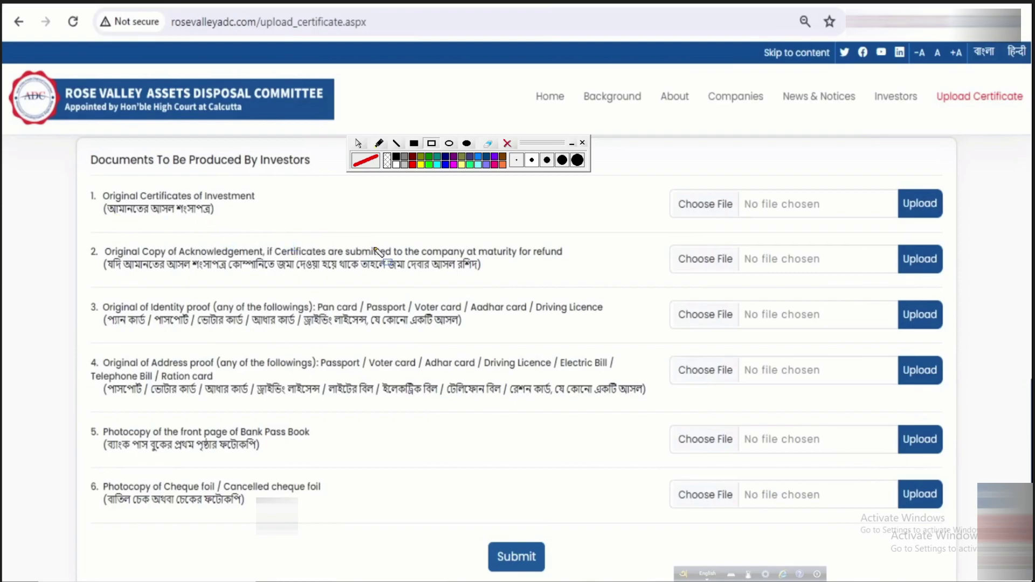
# Outline the Original Certificates of Investment and Original Copy of Acknowledgement upload rows with red rectangles.
pyautogui.moveTo(78, 182)
pyautogui.mouseDown()
pyautogui.moveTo(227, 229)
pyautogui.moveTo(953, 228)
pyautogui.mouseUp()
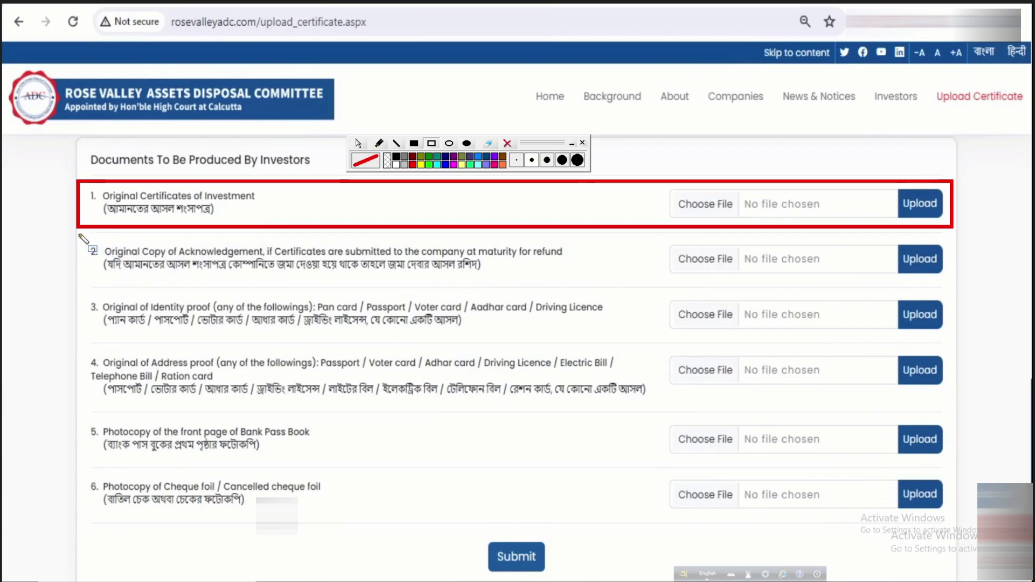
pyautogui.moveTo(76, 233)
pyautogui.mouseDown()
pyautogui.moveTo(226, 292)
pyautogui.moveTo(950, 292)
pyautogui.mouseUp()
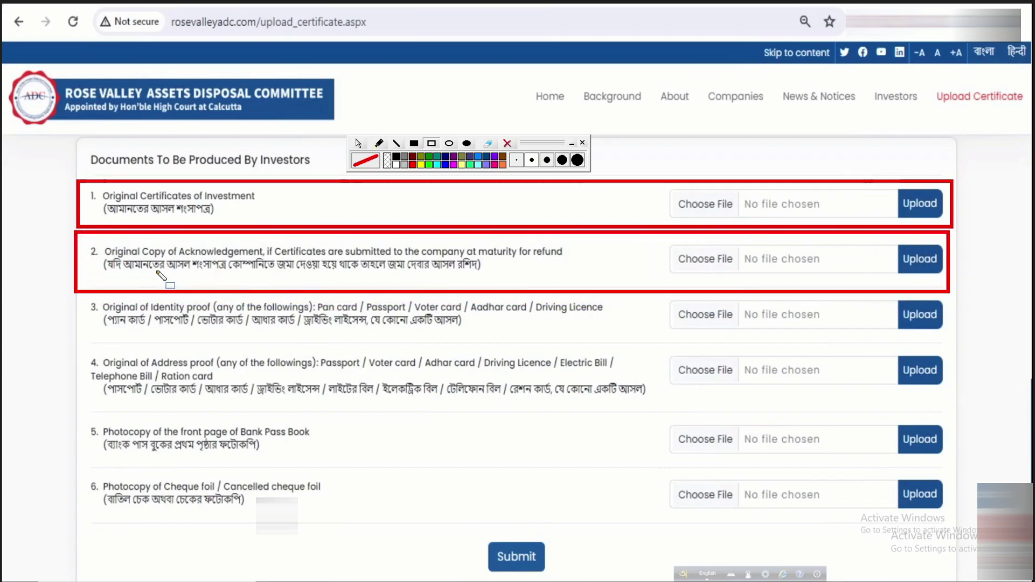